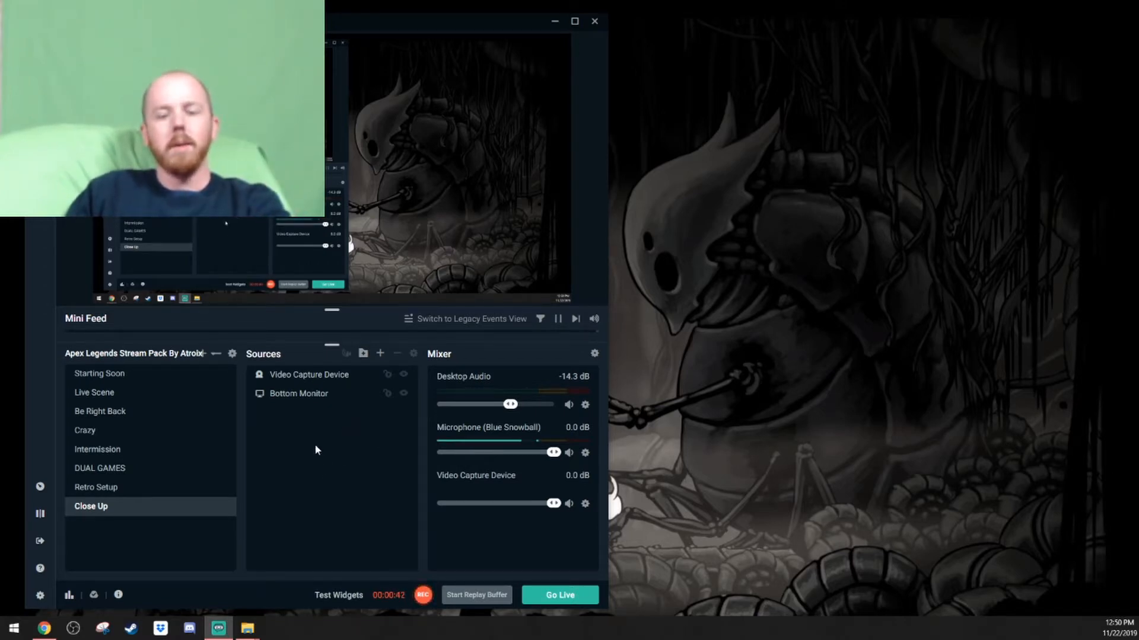
Add a Chroma Key filter to the Video Capture Device source.
click(312, 380)
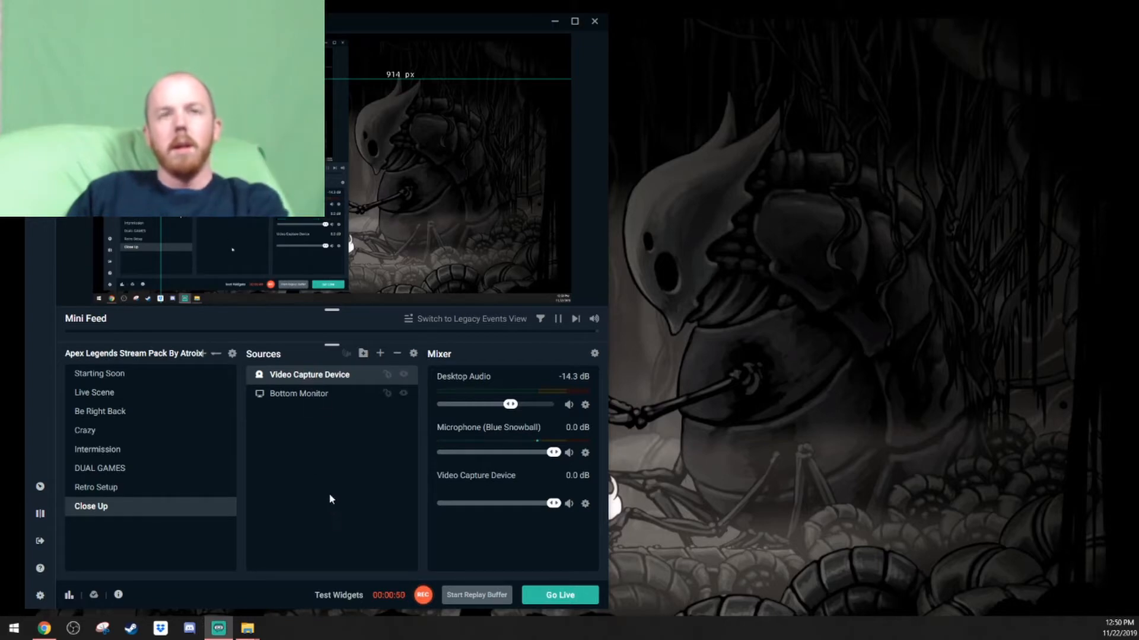
right_click(312, 380)
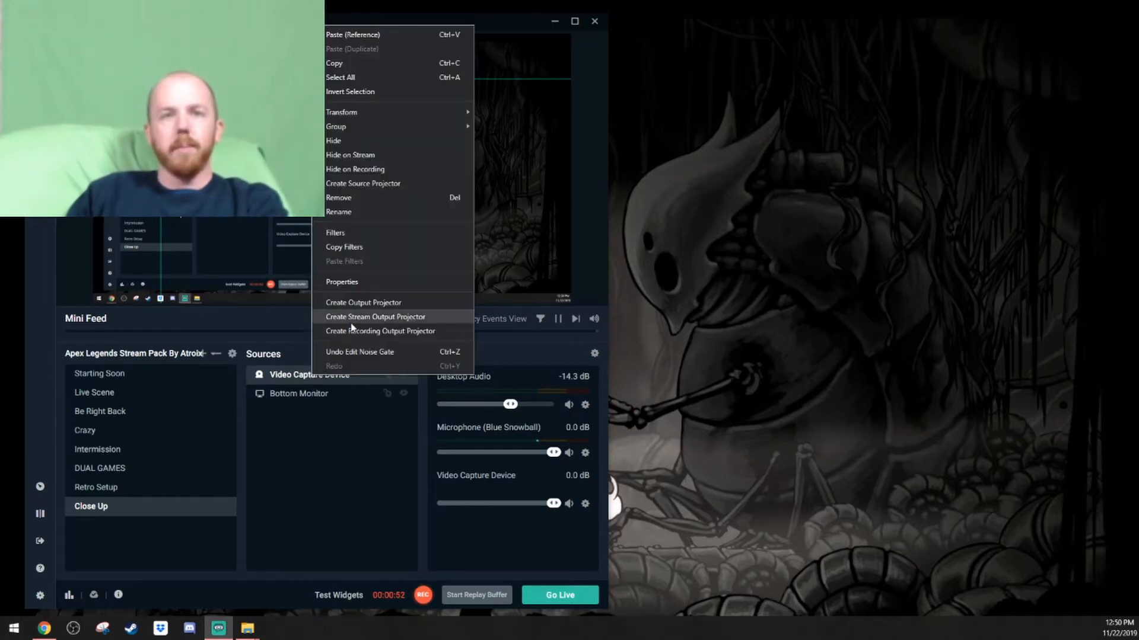
click(366, 238)
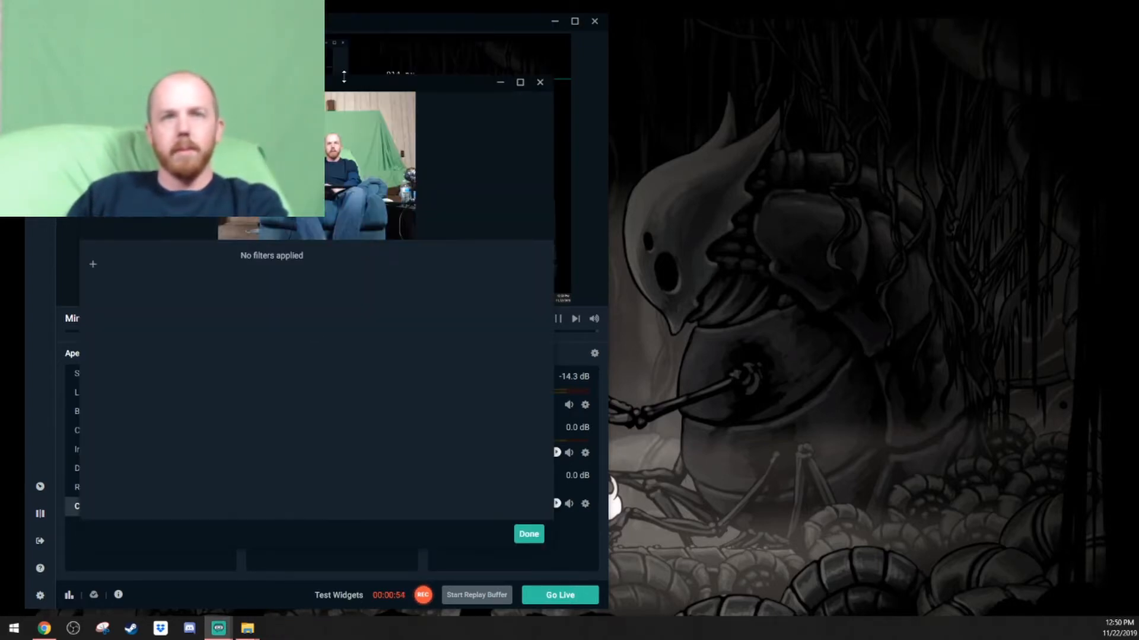
drag(340, 87, 861, 112)
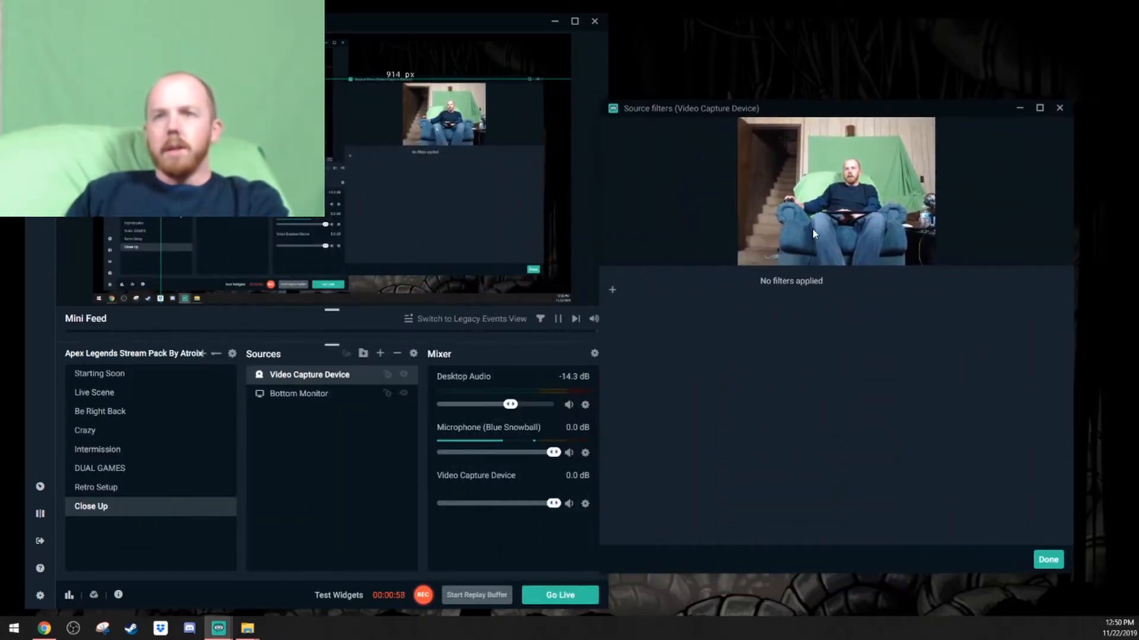
click(612, 290)
drag(363, 205, 836, 185)
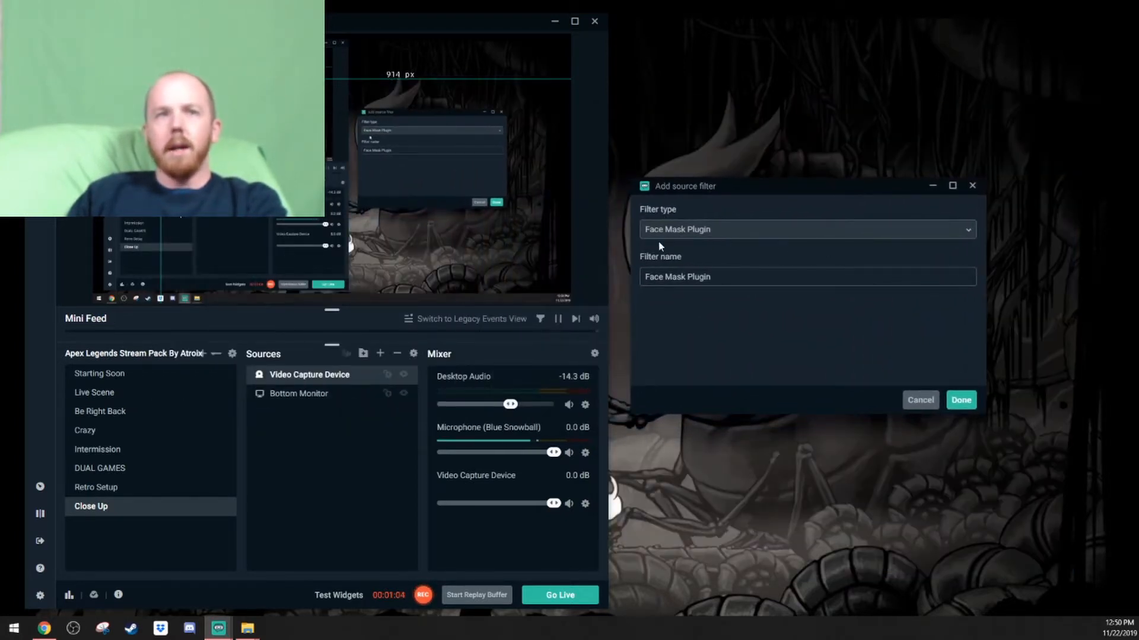
click(725, 230)
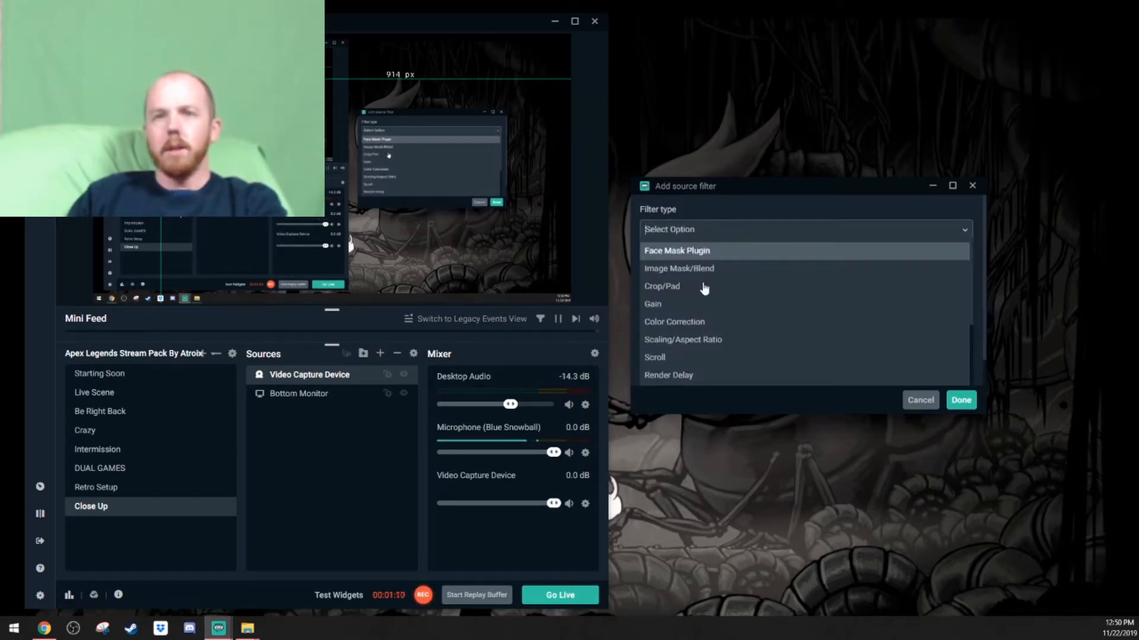
scroll(701, 287, down, 2)
scroll(699, 313, down, 2)
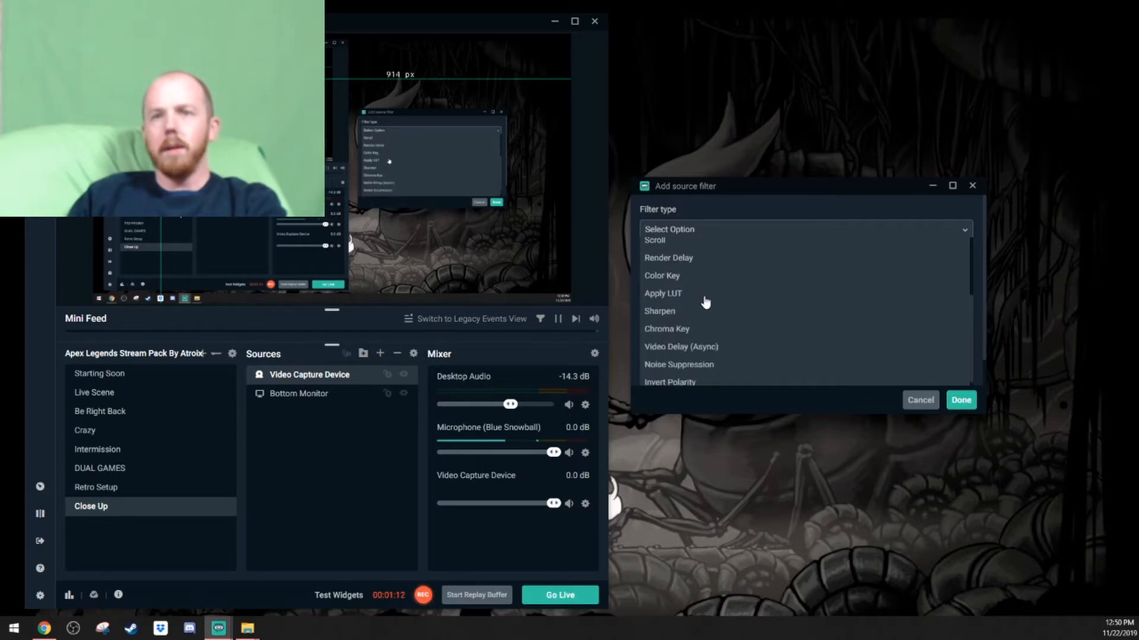
click(686, 329)
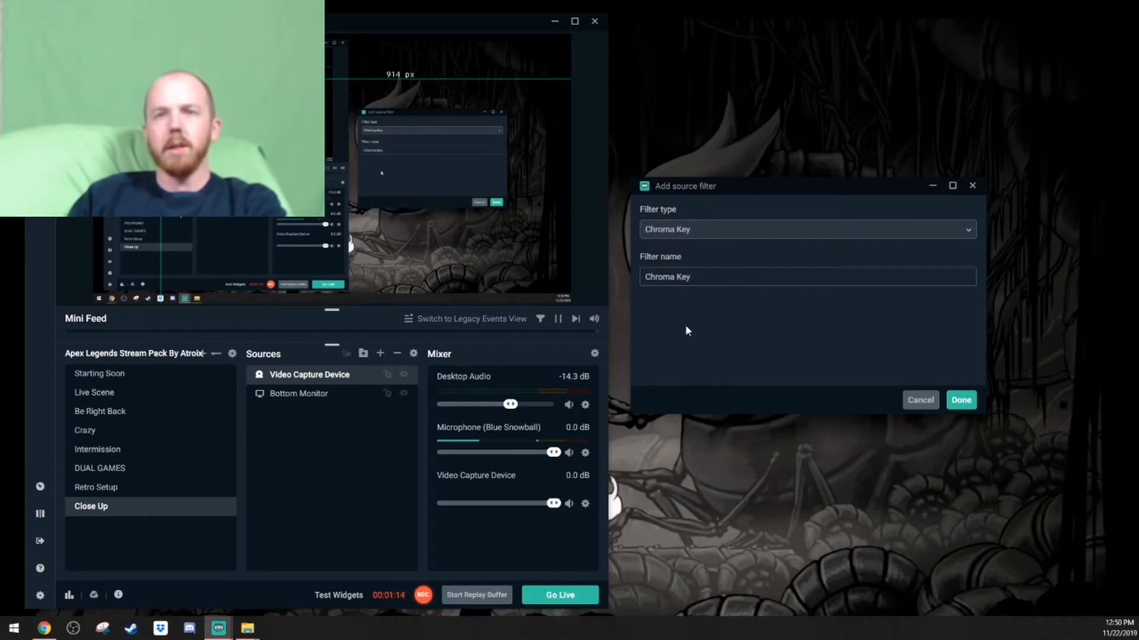
click(962, 401)
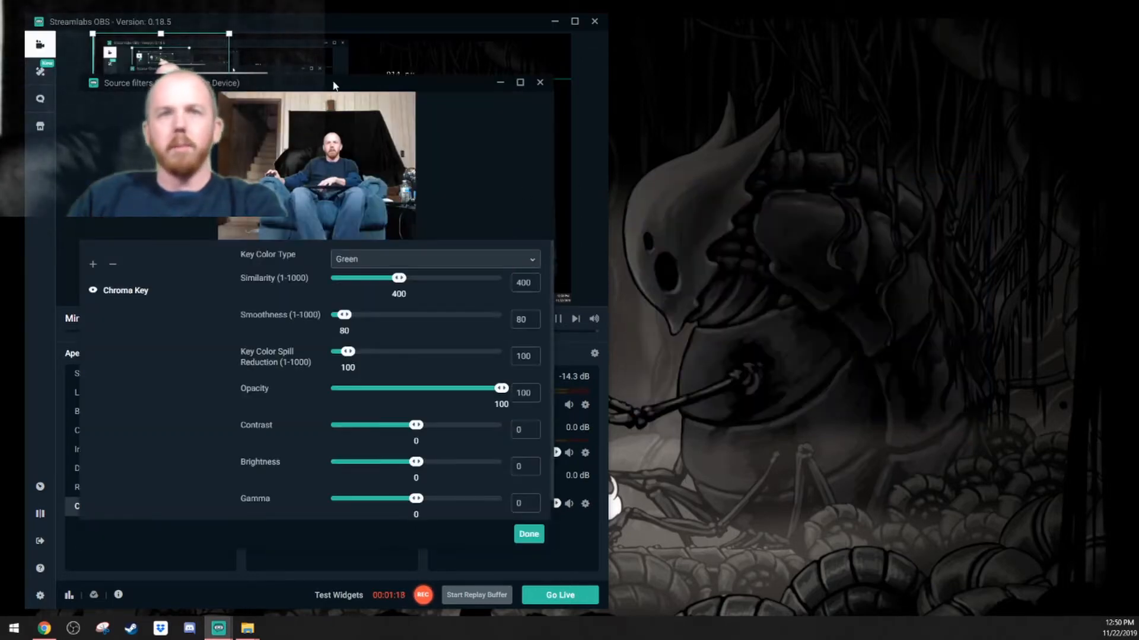
Review the key color type options for the chroma key, keeping Green.
drag(336, 84, 868, 97)
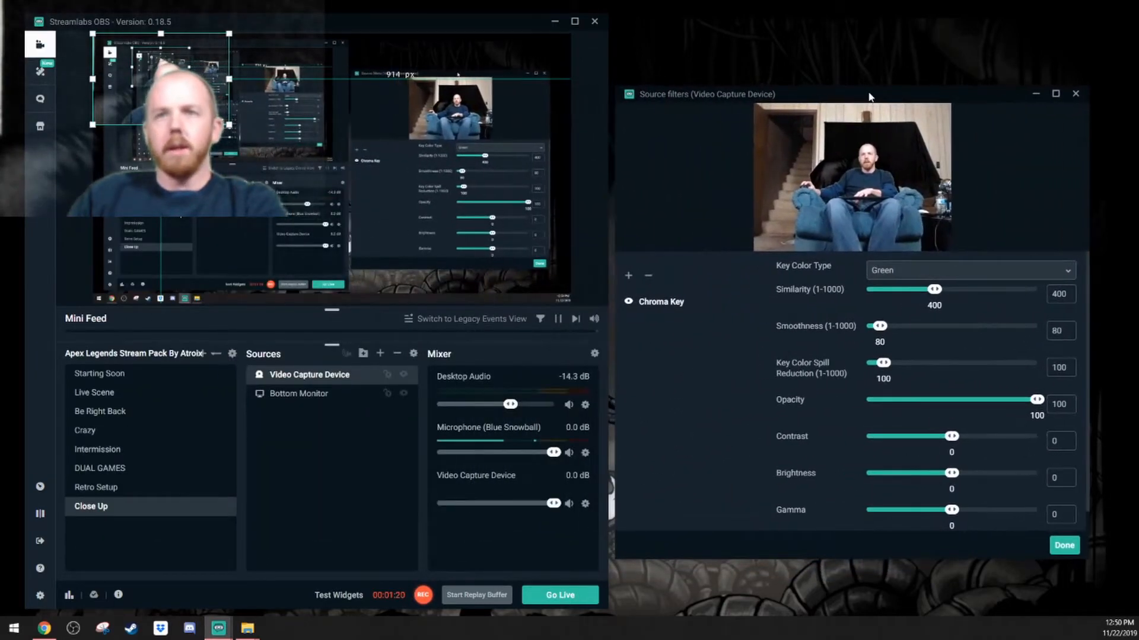
click(901, 273)
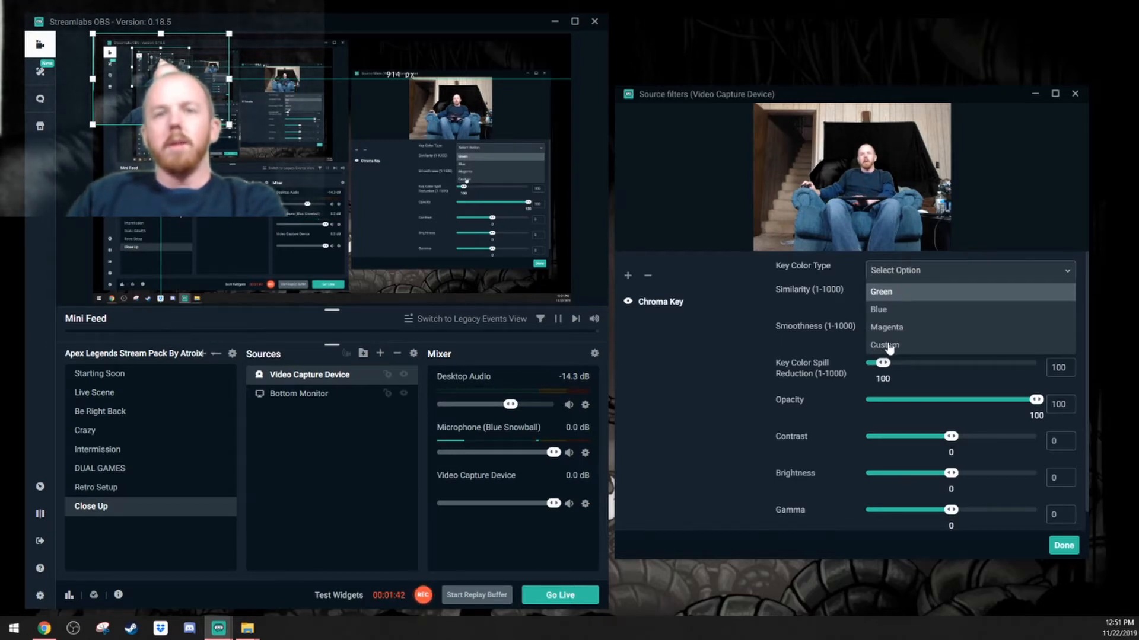
key(Return)
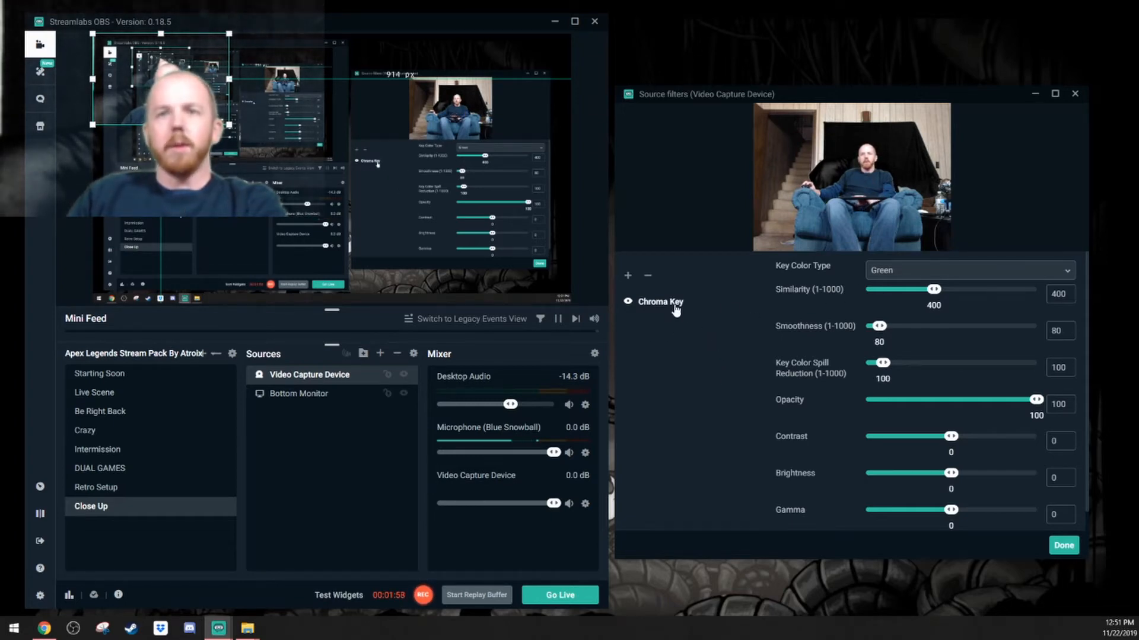
Disable the Chroma Key filter and try a Custom key color with its picker before returning to Green.
click(628, 302)
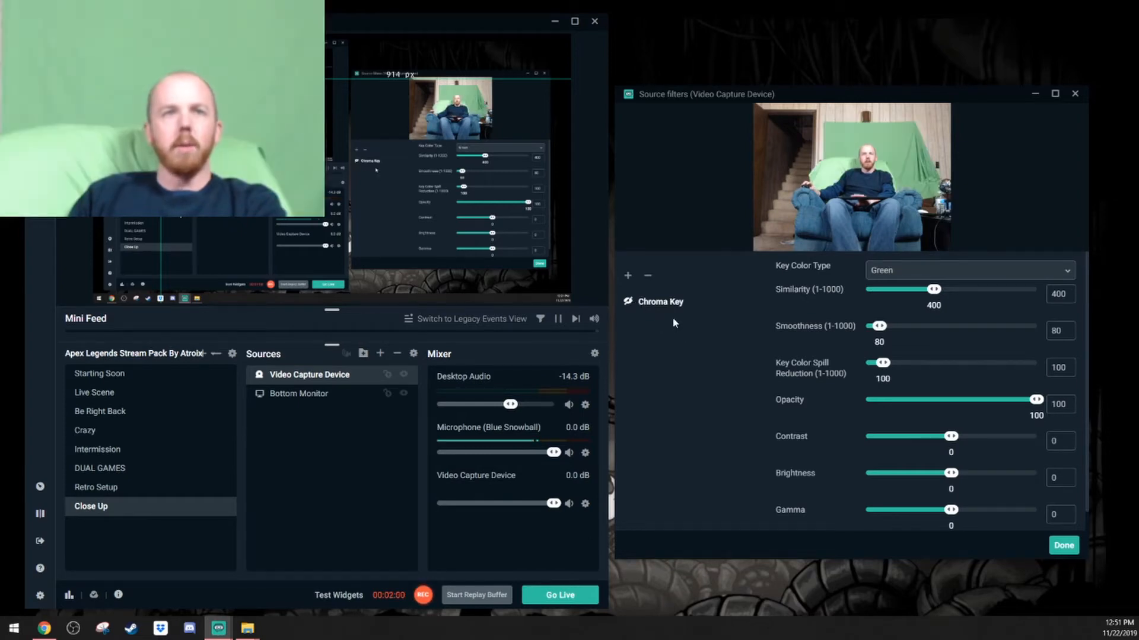
click(946, 274)
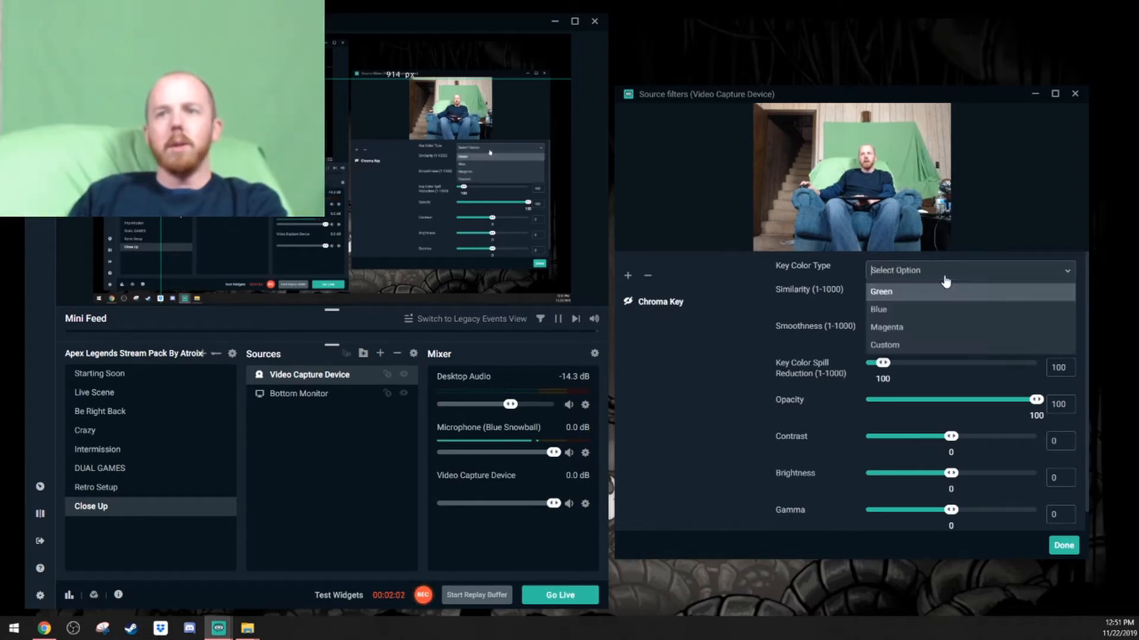
click(927, 346)
click(1064, 295)
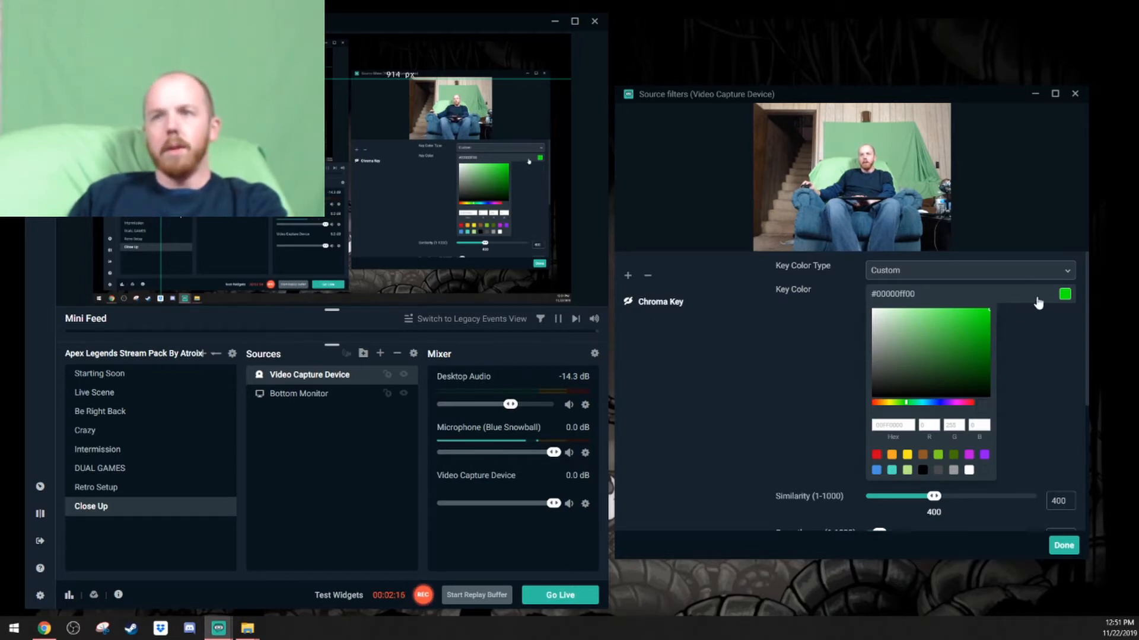
click(1048, 274)
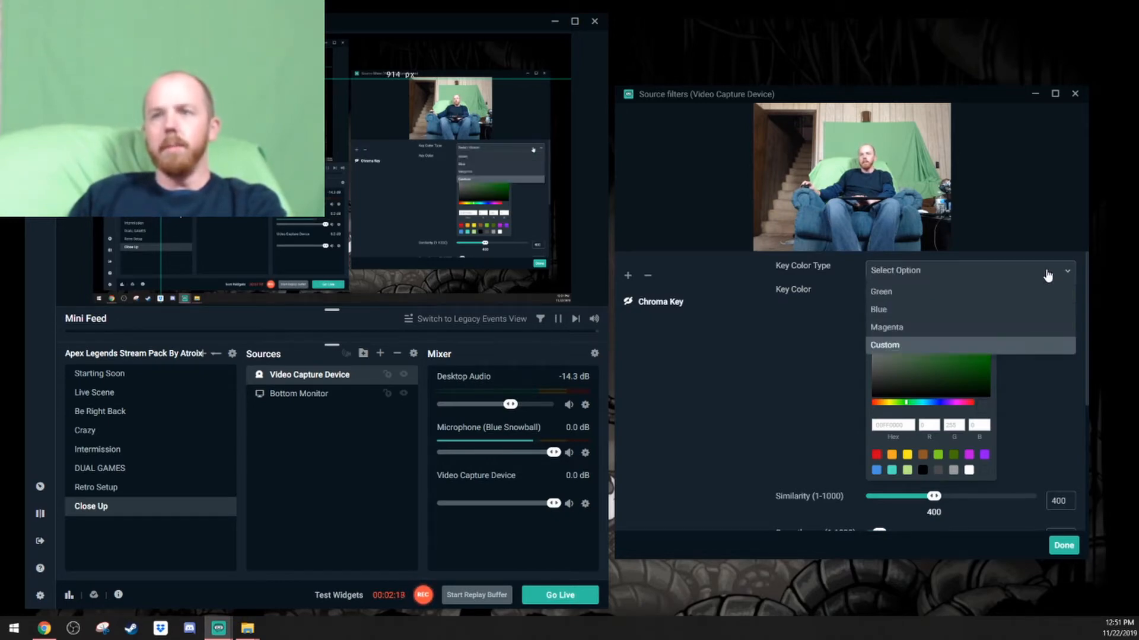
click(906, 294)
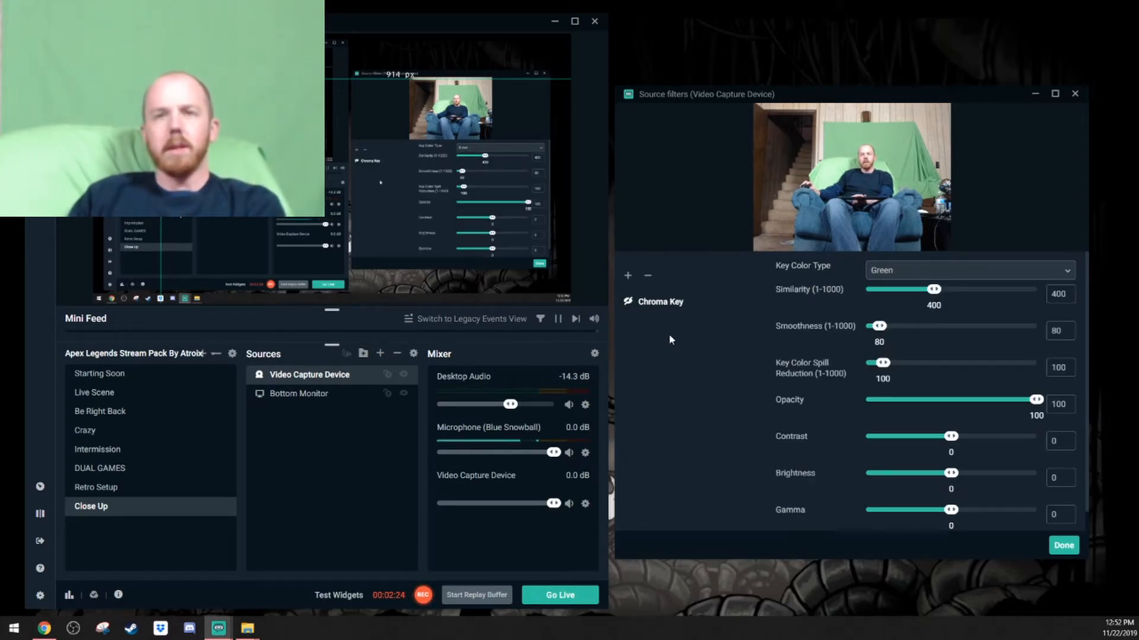
Re-enable the Chroma Key filter.
click(629, 302)
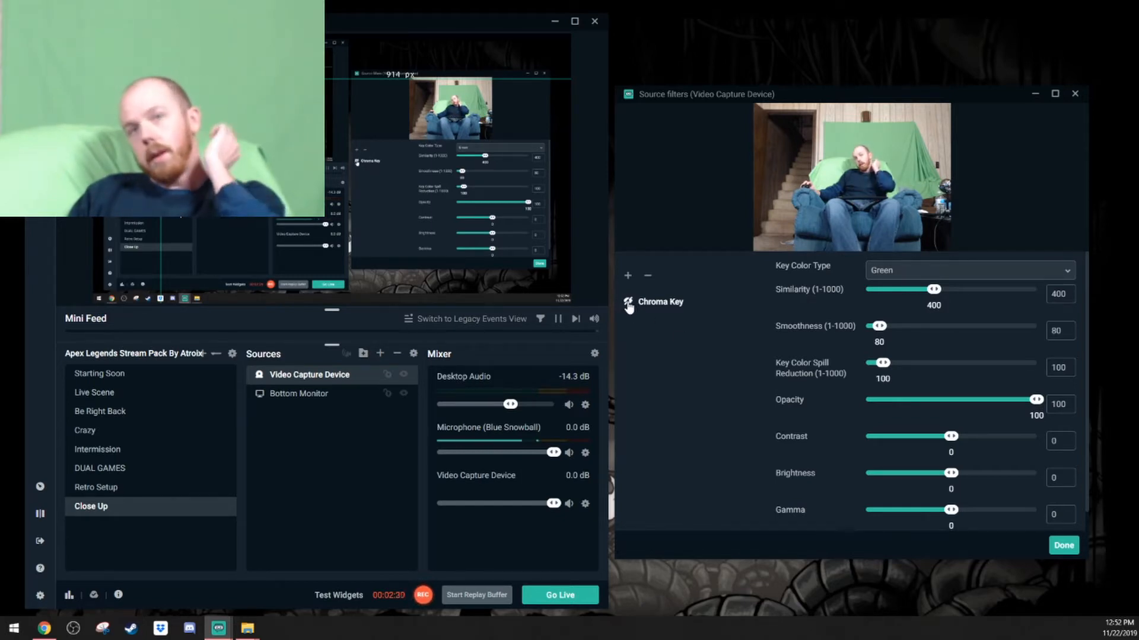
click(628, 304)
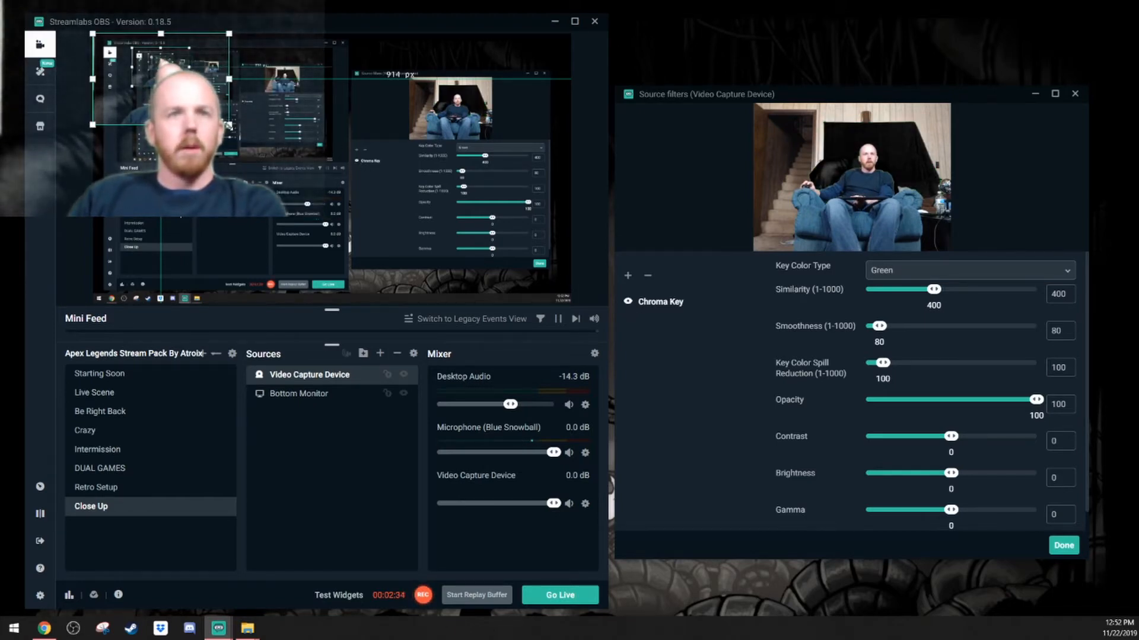
Enlarge the webcam in the preview and tune the chroma key to spill reduction 1, smoothness 40 and similarity 463.
drag(228, 125, 456, 276)
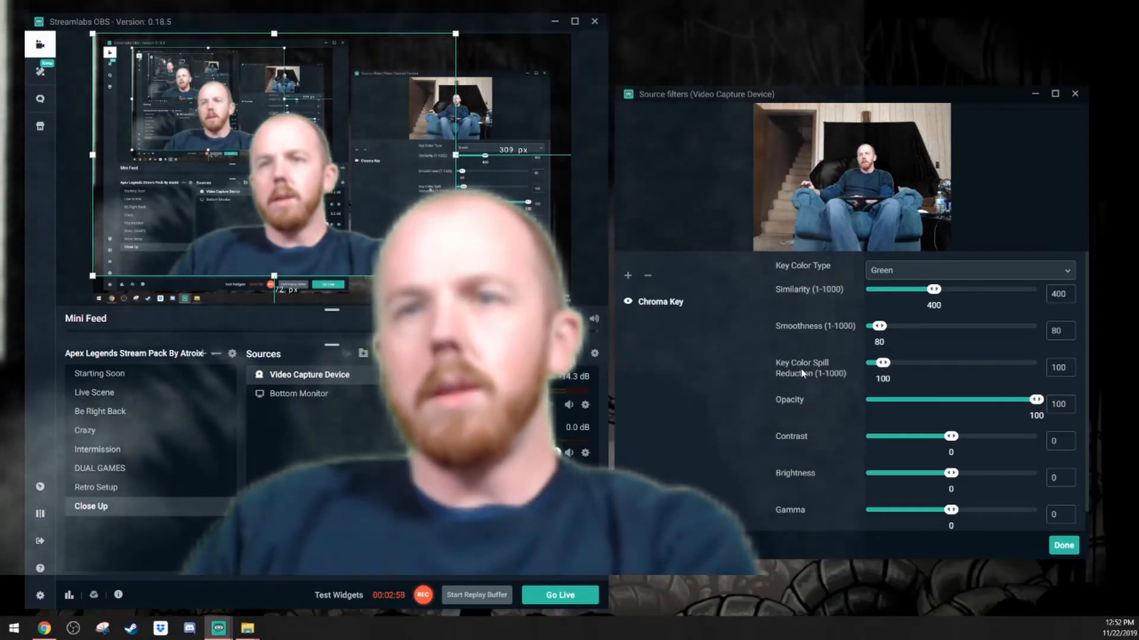
drag(882, 363, 850, 366)
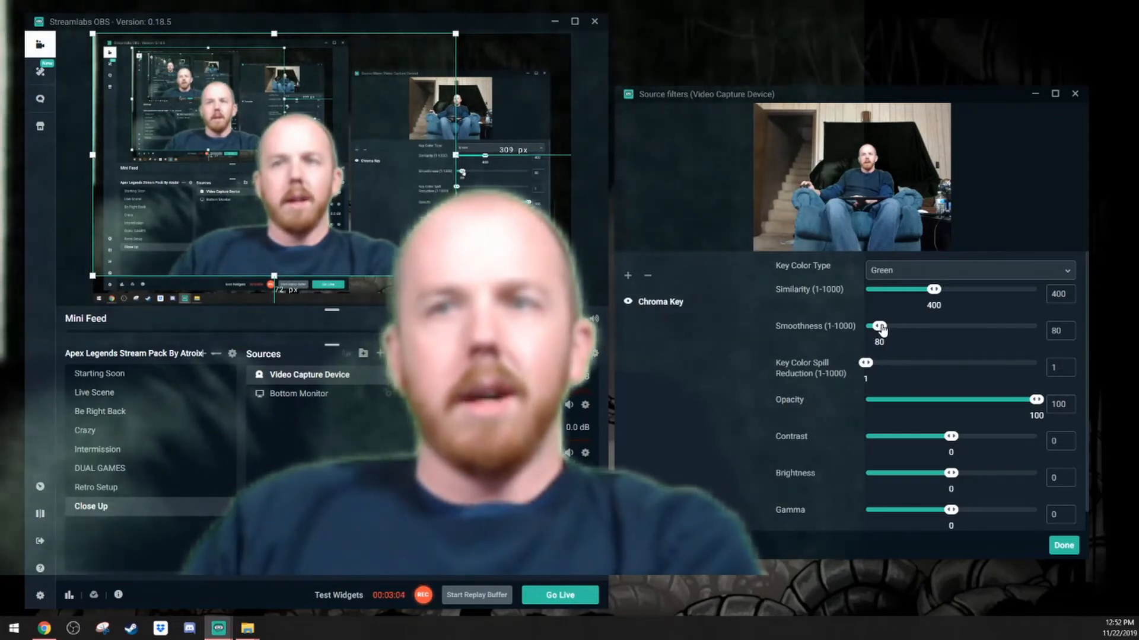
drag(881, 327, 875, 330)
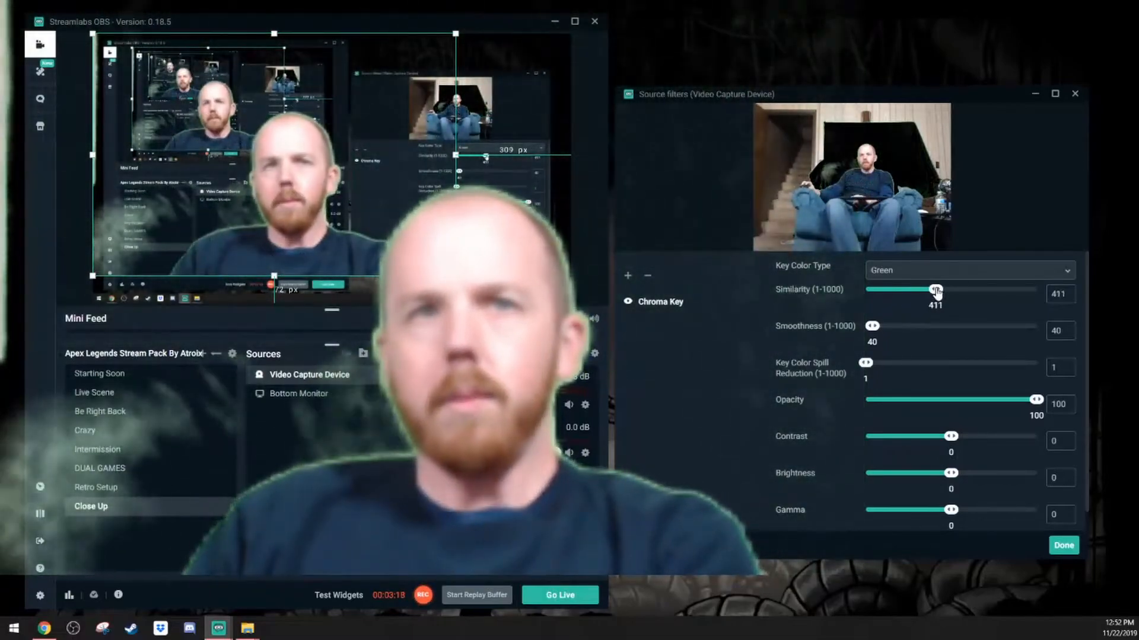
drag(934, 291, 937, 290)
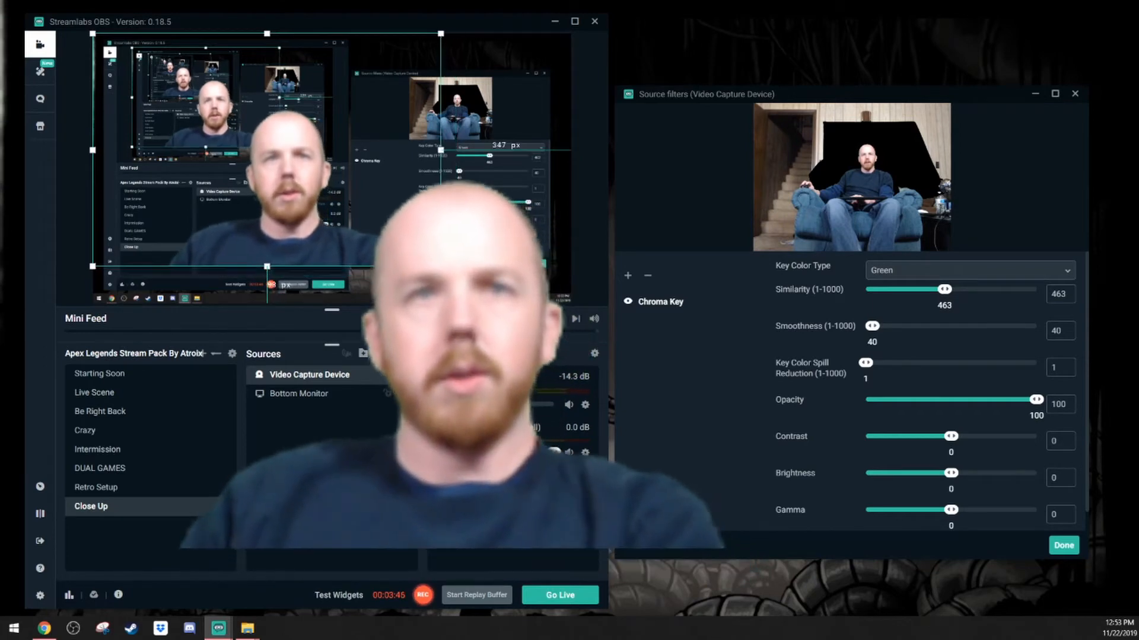
Shrink the webcam source and move it to the bottom right corner of the scene.
drag(385, 229, 224, 118)
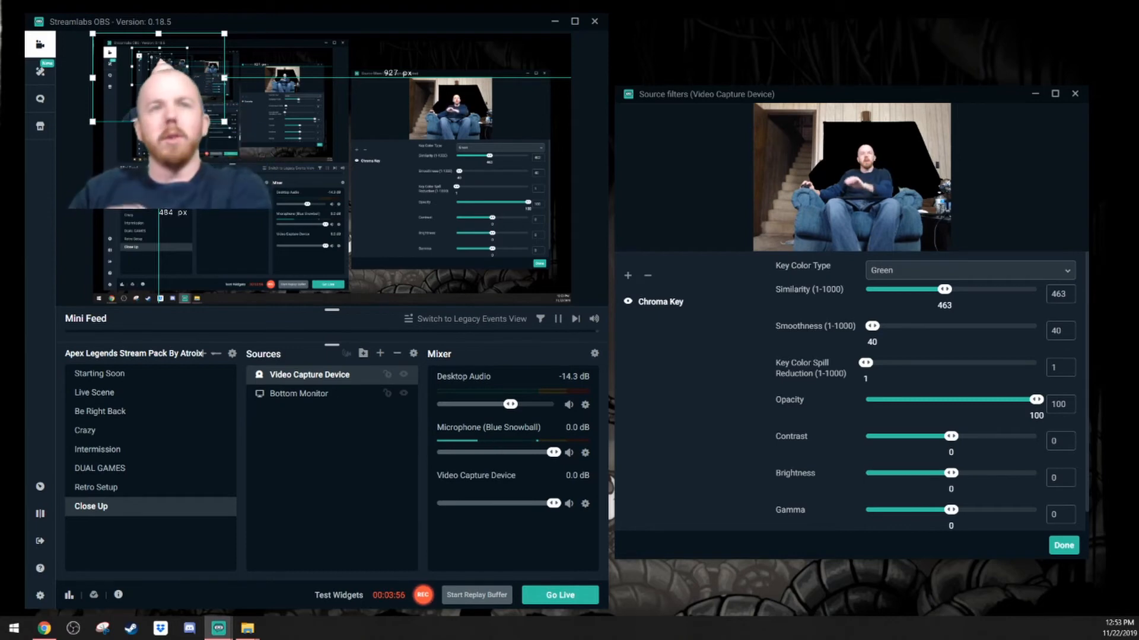
drag(177, 119, 450, 286)
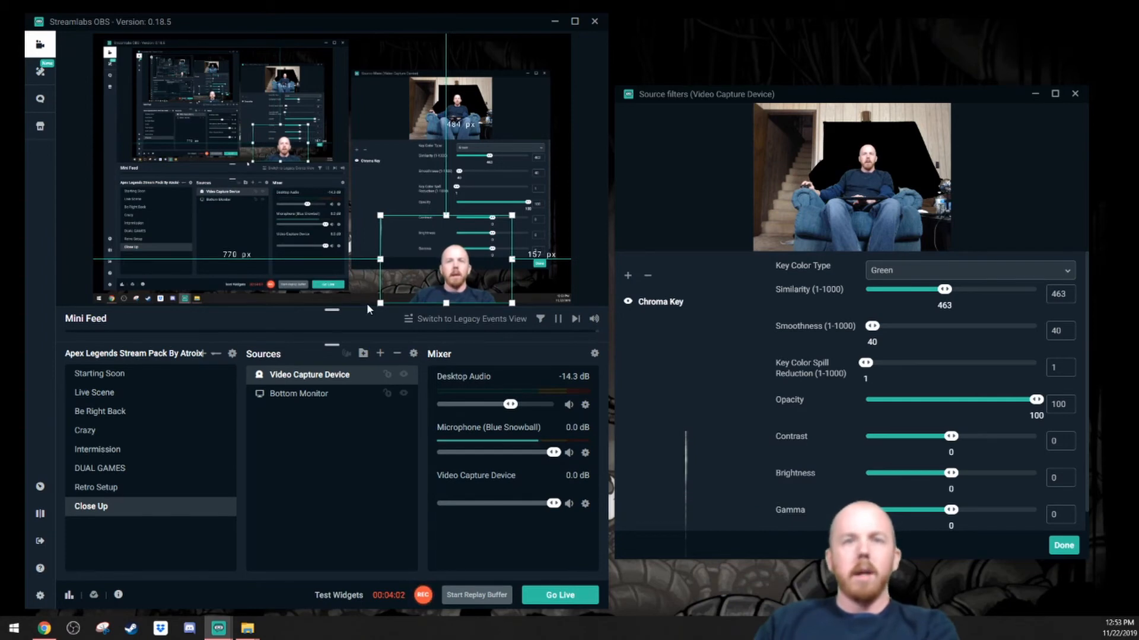
click(580, 277)
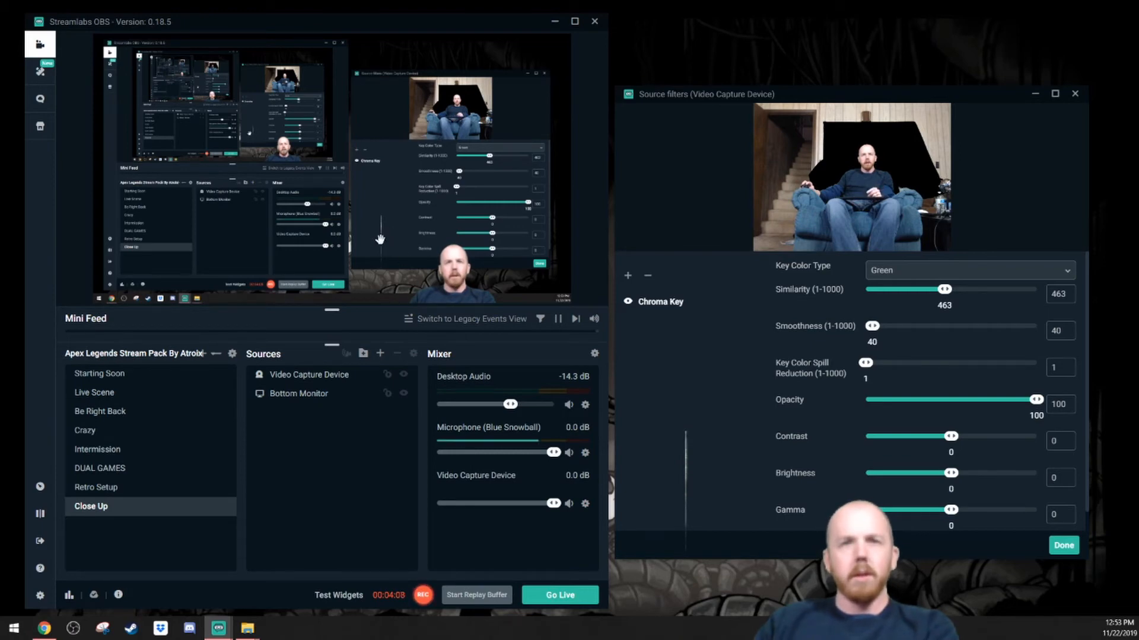
click(445, 269)
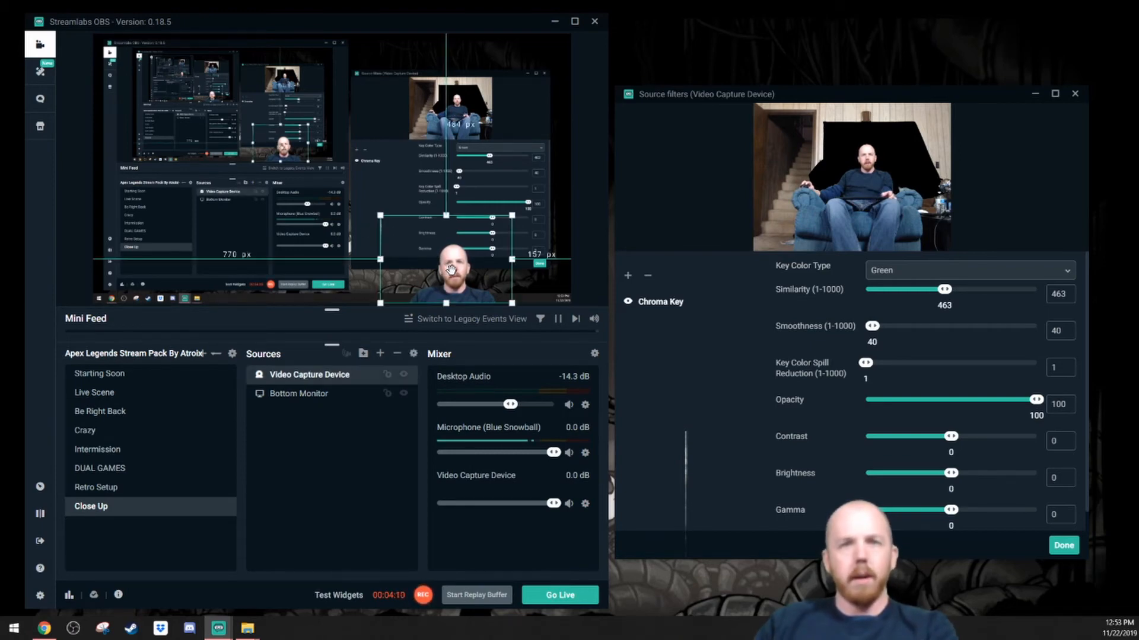
Nudge the webcam slightly right and lock the Video Capture Device source in place.
click(358, 301)
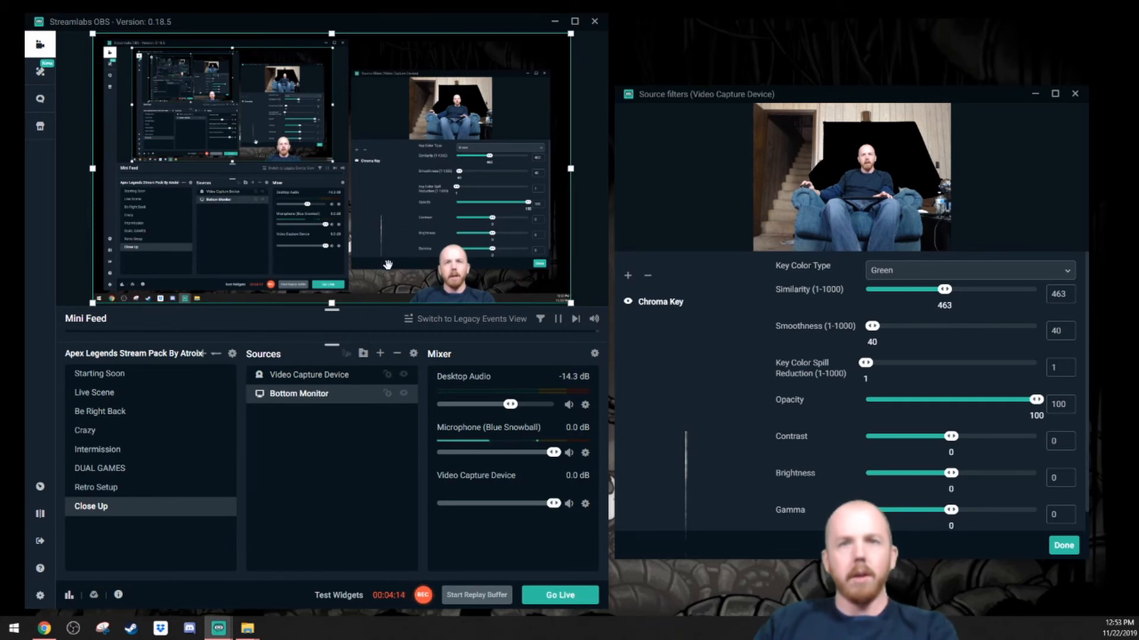
click(343, 378)
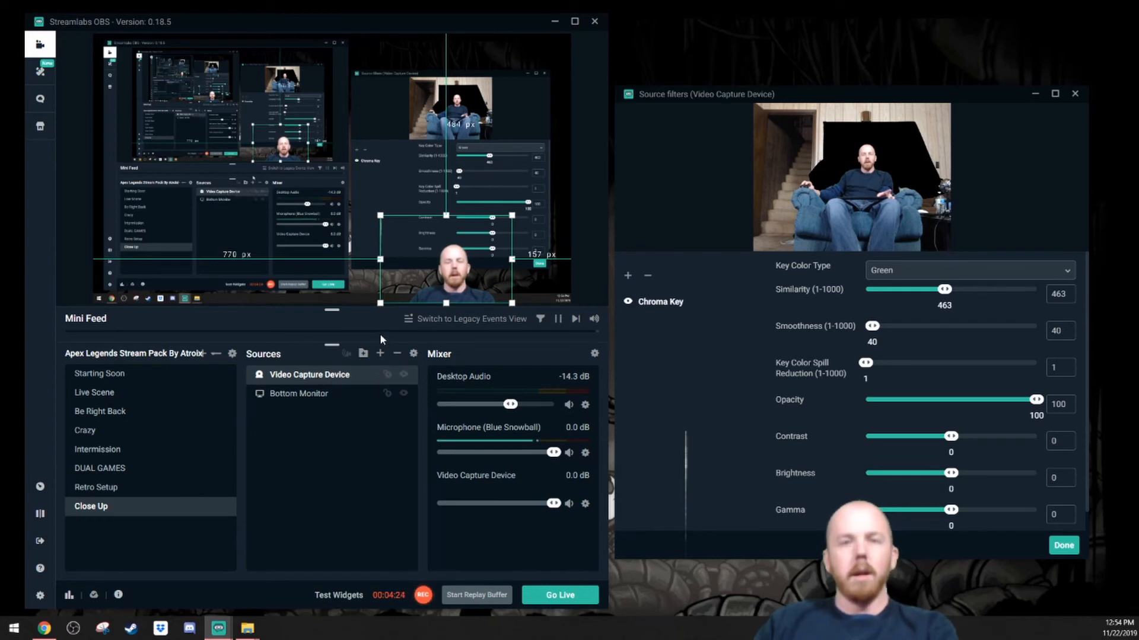
mouse_move(379, 261)
mouse_down()
mouse_move(346, 259)
mouse_move(389, 261)
mouse_up()
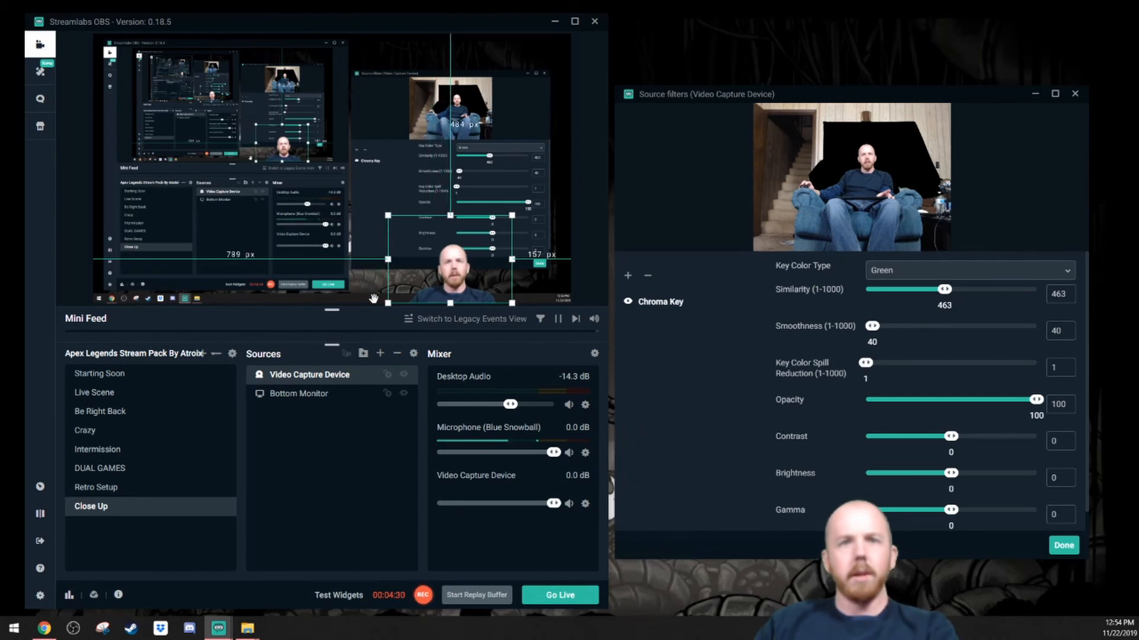
click(386, 375)
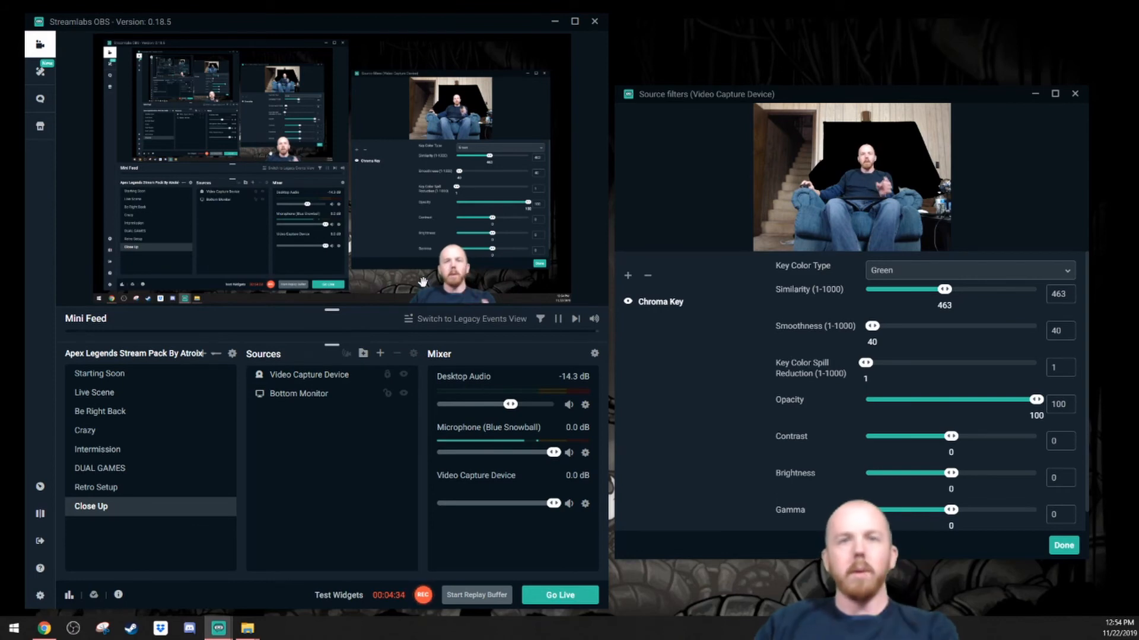
click(451, 283)
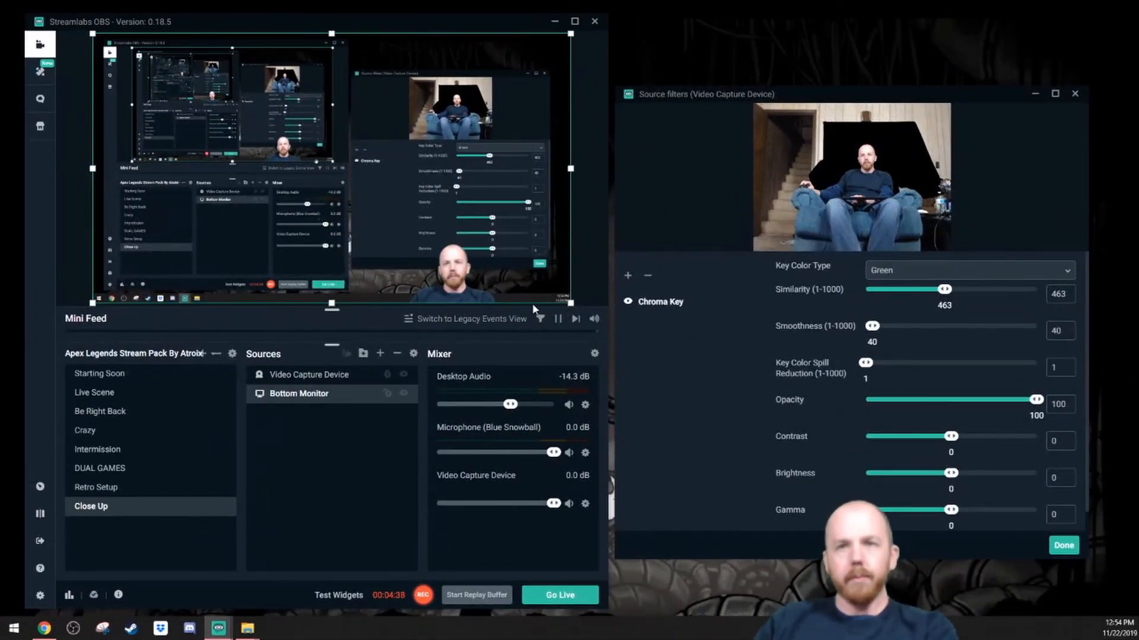
Close the source filters window and deselect the scene item.
click(1063, 545)
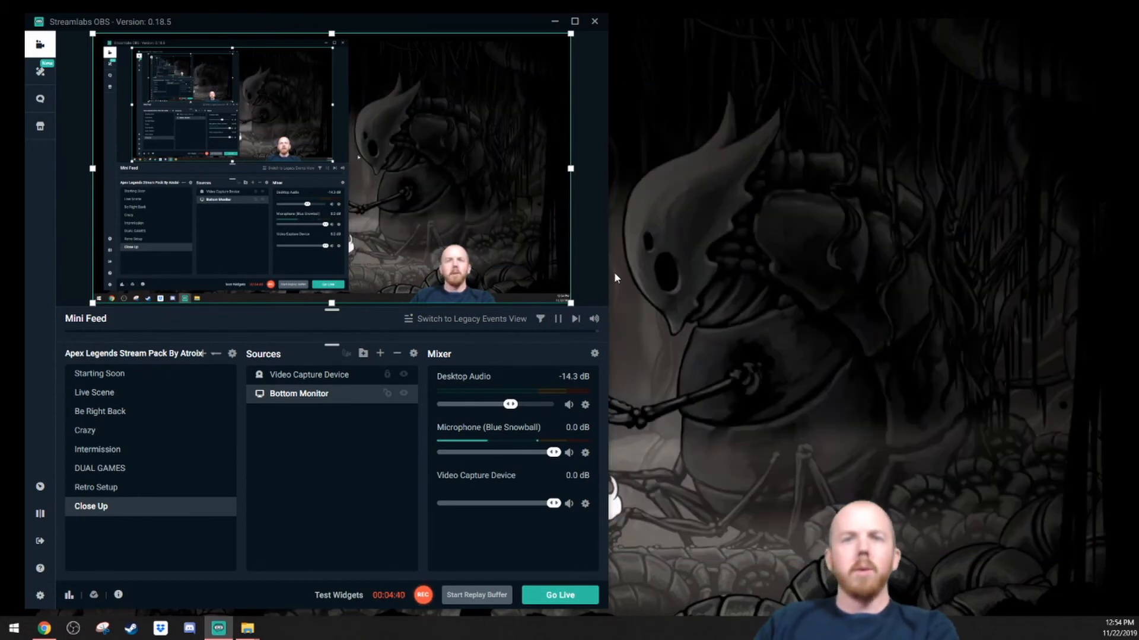
click(596, 255)
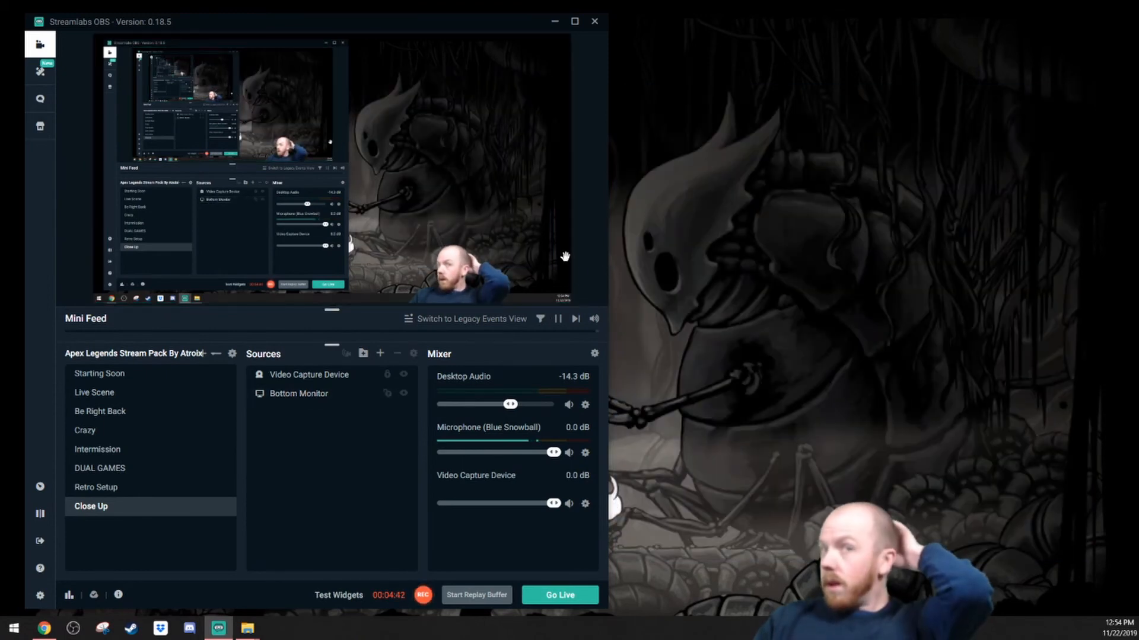